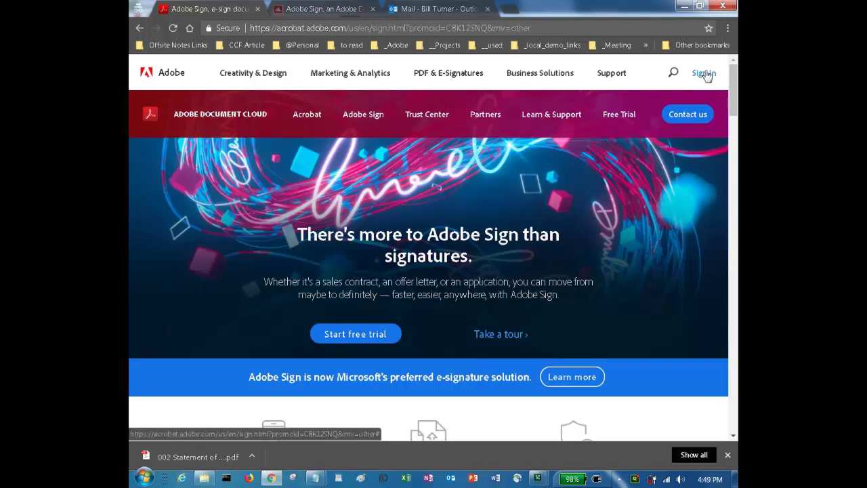
- On the Adobe Sign account dashboard, start adding a new template to the library
click(298, 13)
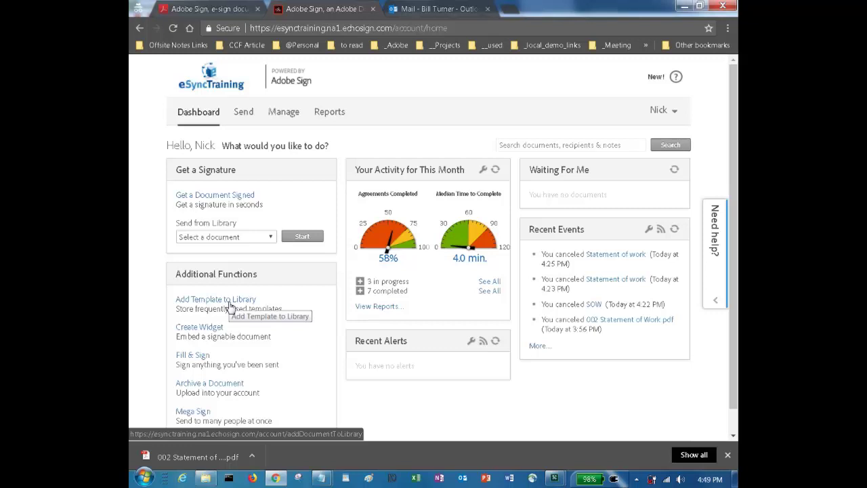
click(230, 306)
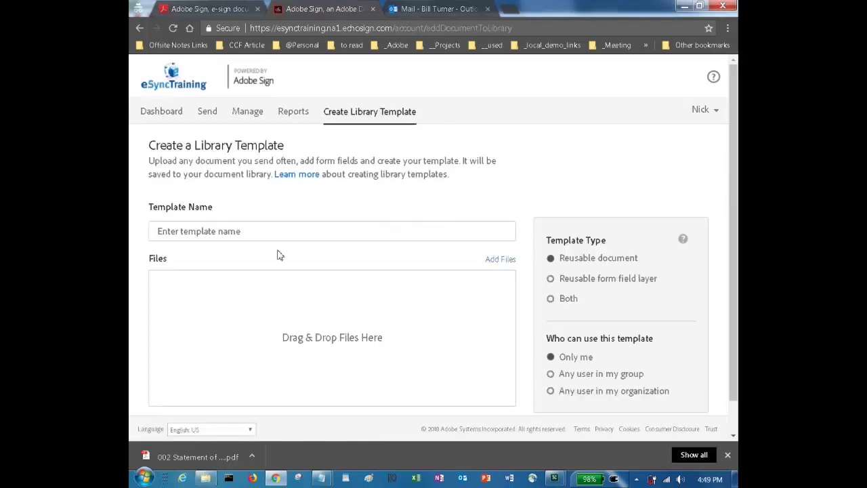
- Name the template 'SOW' and attach 002 Statement of Work.pdf from the file folder
text(SOW)
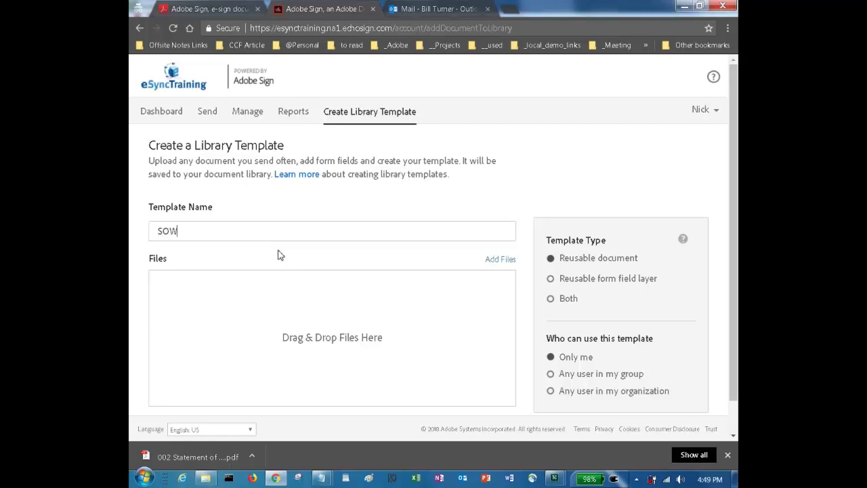
key(alt+Tab)
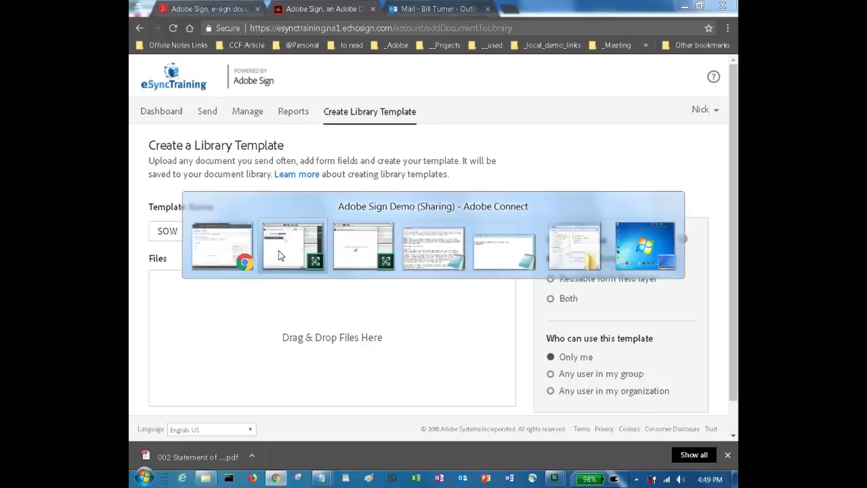
key(alt+Tab)
key(alt+Tab)
key(alt+Tab)
key(alt+Tab)
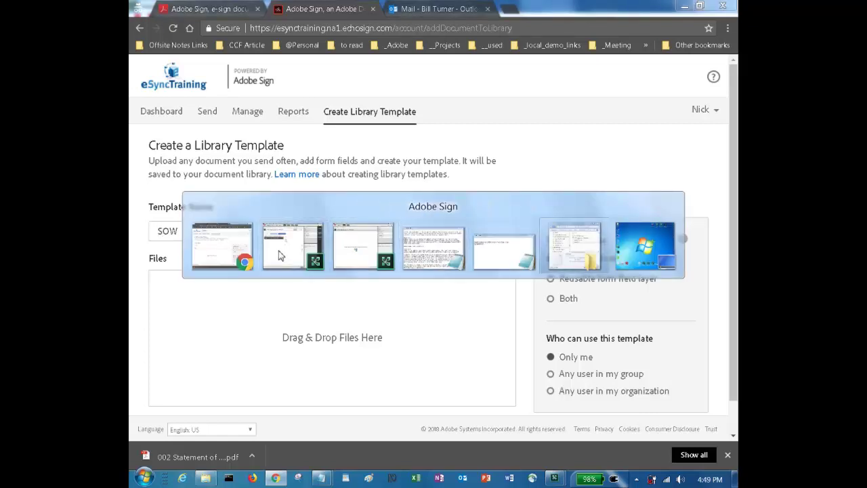
click(555, 184)
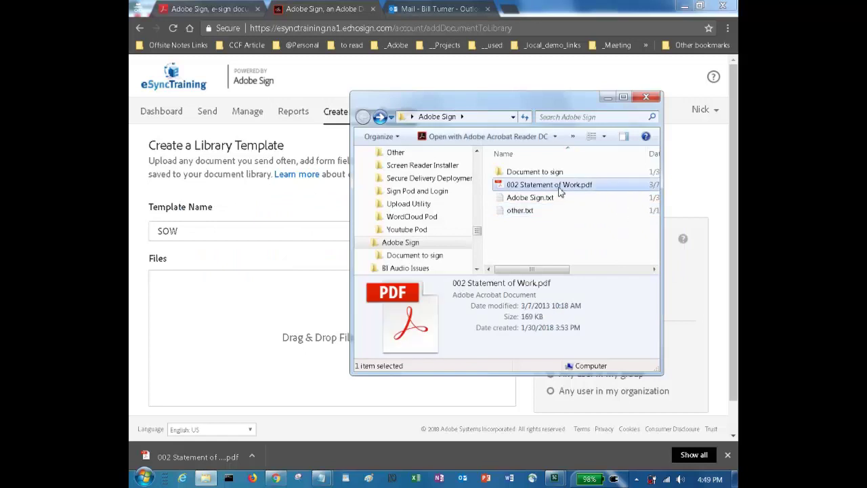
drag(559, 188, 280, 323)
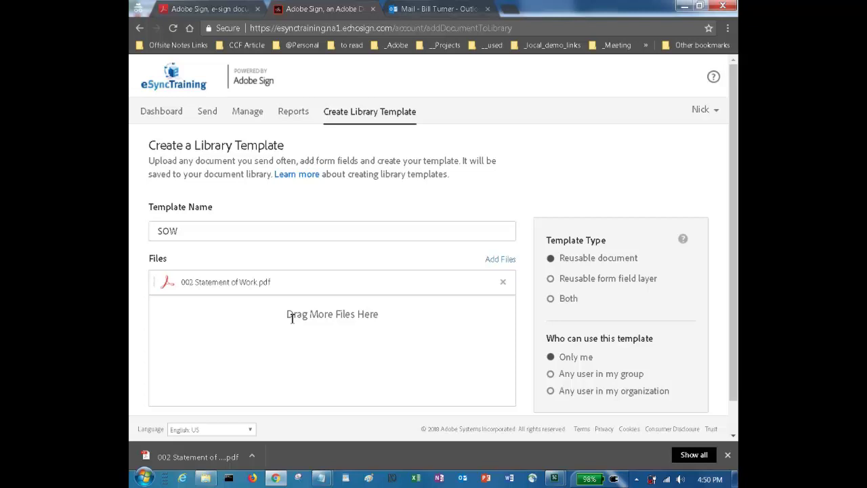
scroll(294, 319, down, 1)
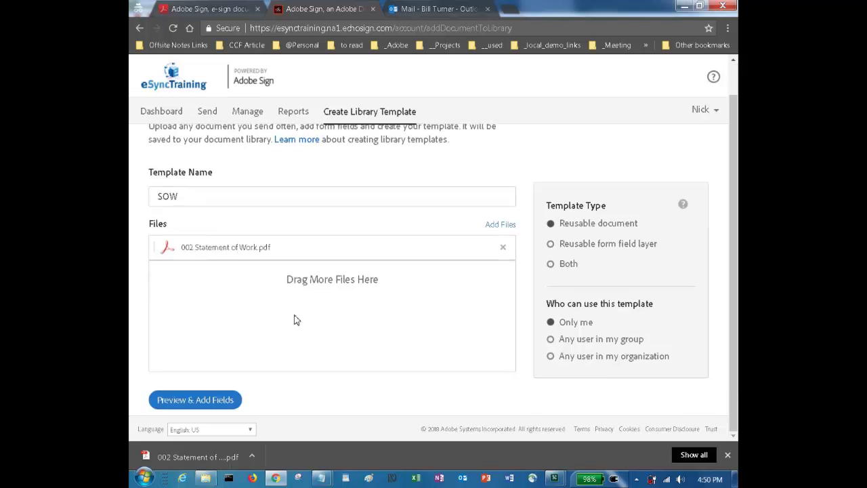
- Preview the SOW document and place the detected form fields on the page
click(191, 404)
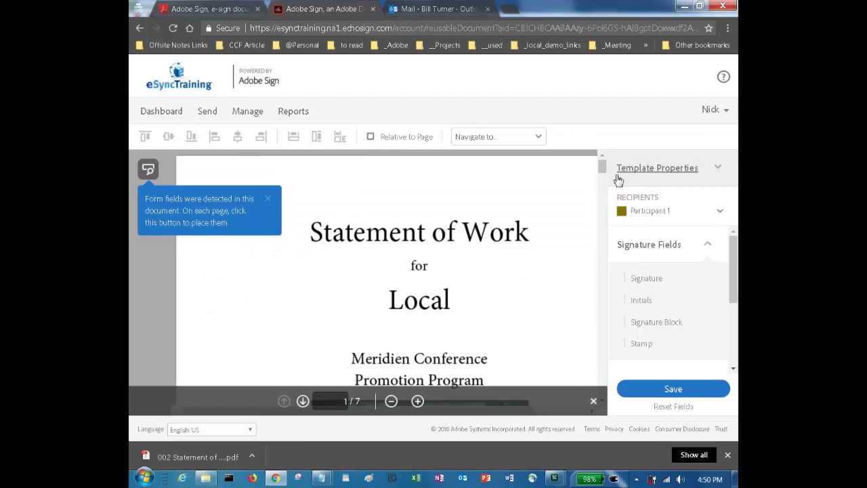
mouse_move(602, 170)
mouse_down()
mouse_move(588, 345)
mouse_move(593, 382)
mouse_move(600, 373)
mouse_up()
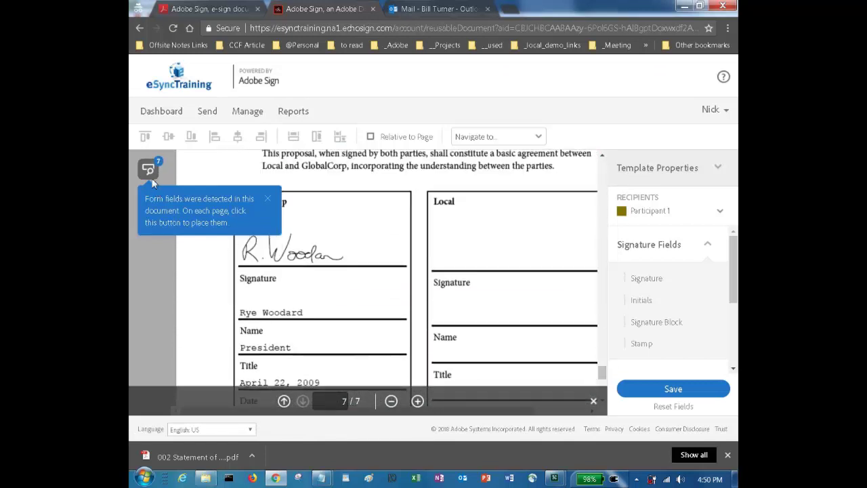
click(150, 171)
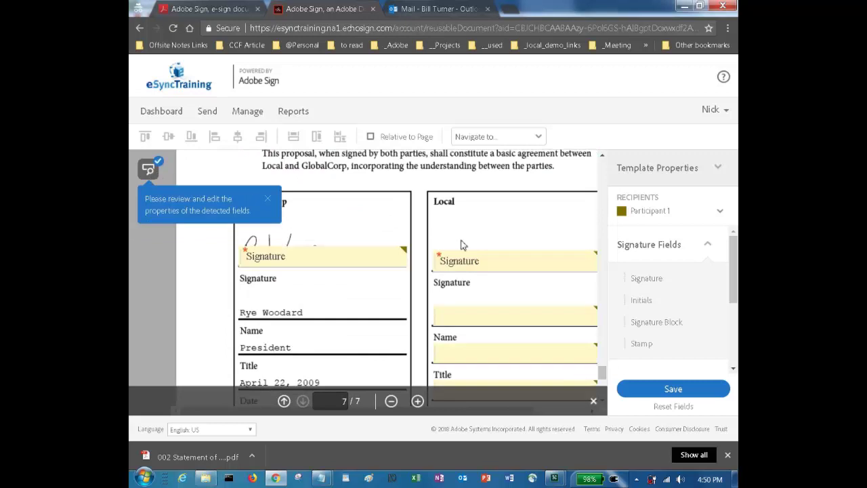
- Keep the GlobalCorp and Local Signature fields and delete the Local name, title and date fields
scroll(362, 220, down, 1)
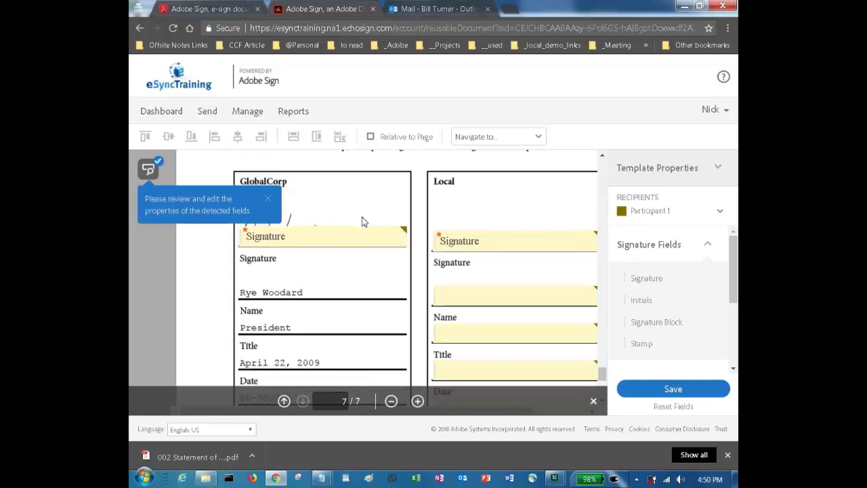
click(359, 244)
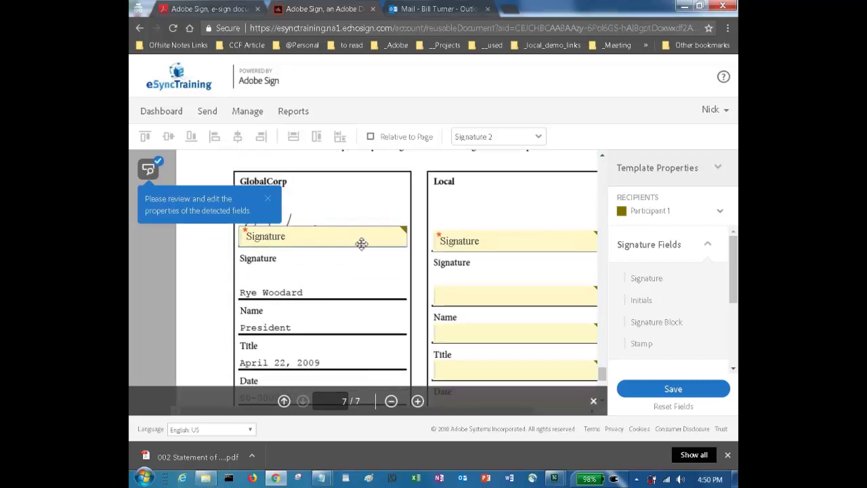
click(466, 234)
scroll(466, 220, down, 1)
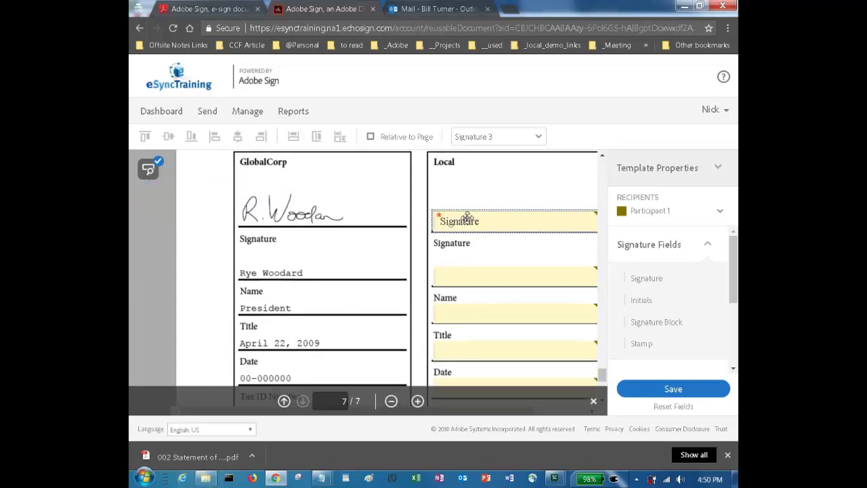
click(475, 275)
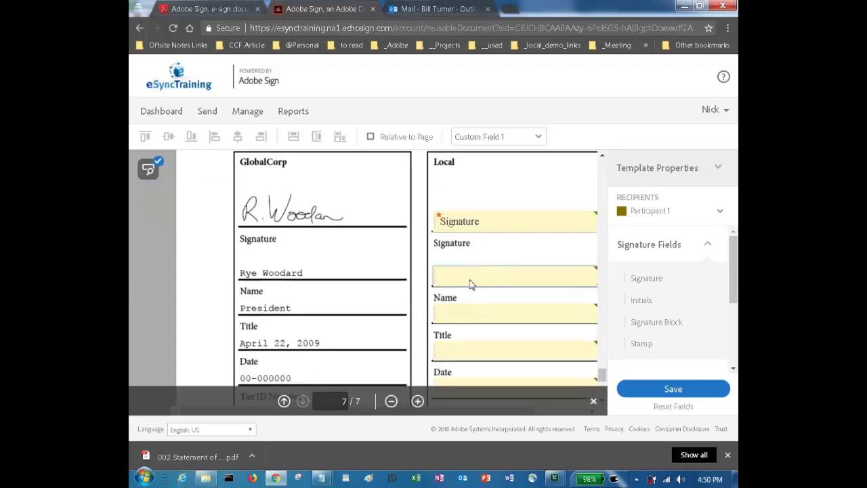
key(Delete)
key(Delete)
key(Delete)
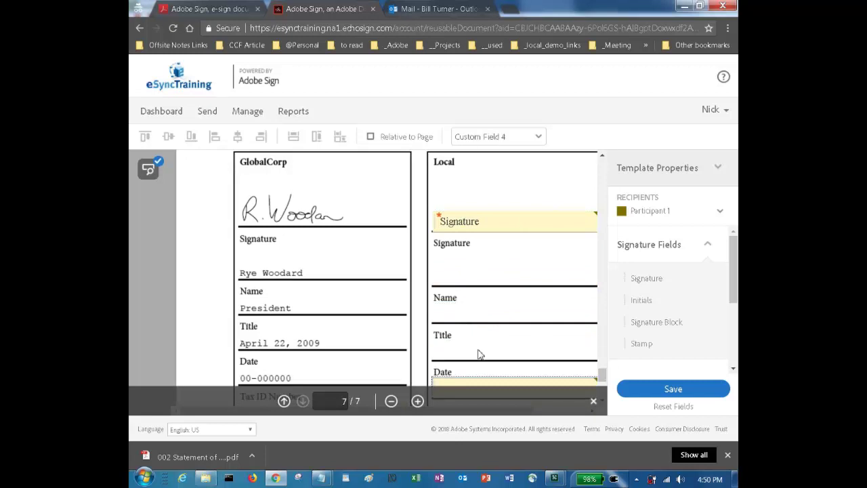
scroll(485, 340, down, 1)
key(Delete)
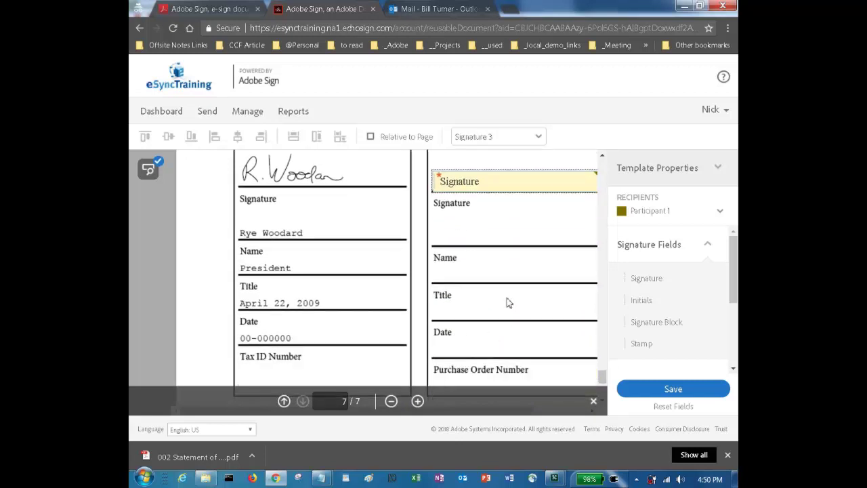
- Save the SOW template without reviewing detected fields, then return to the Adobe Connect meeting
click(669, 390)
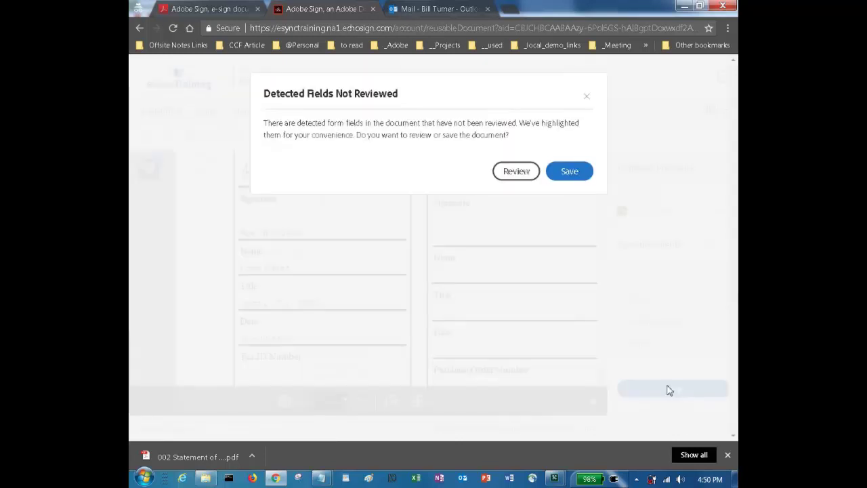
click(568, 172)
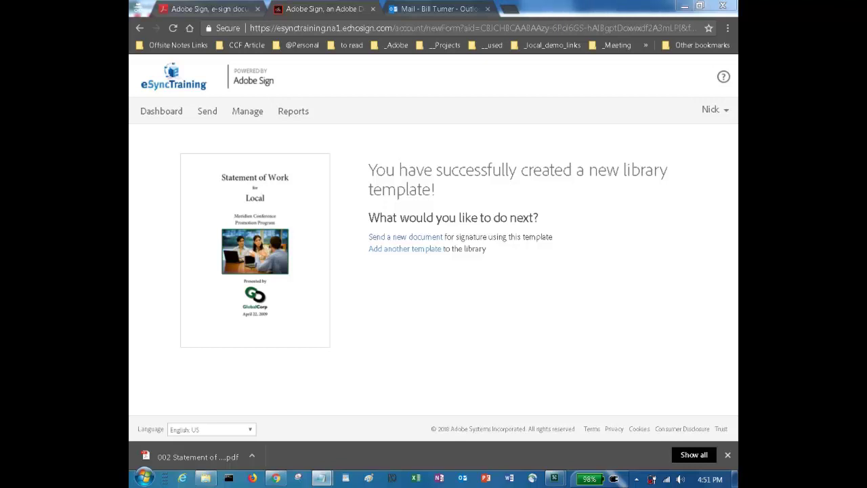
key(alt+Tab)
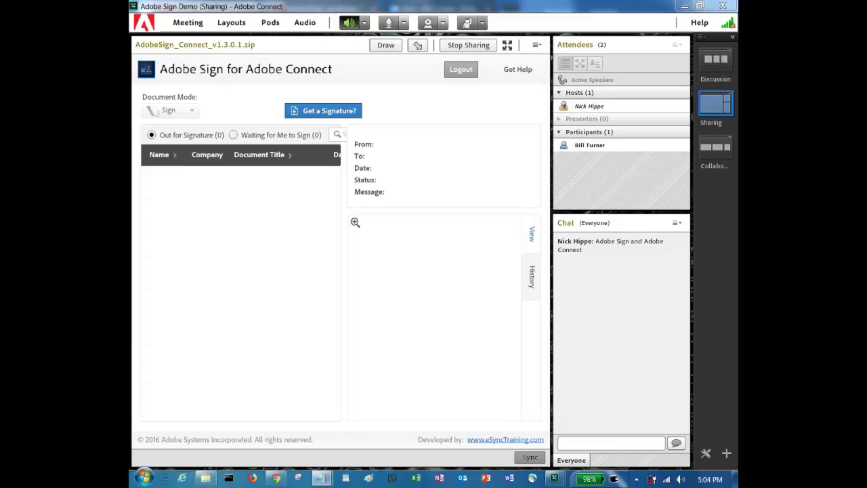
- Send the SOW for signature from the Sign pod to the recipient's e-mail address
click(337, 115)
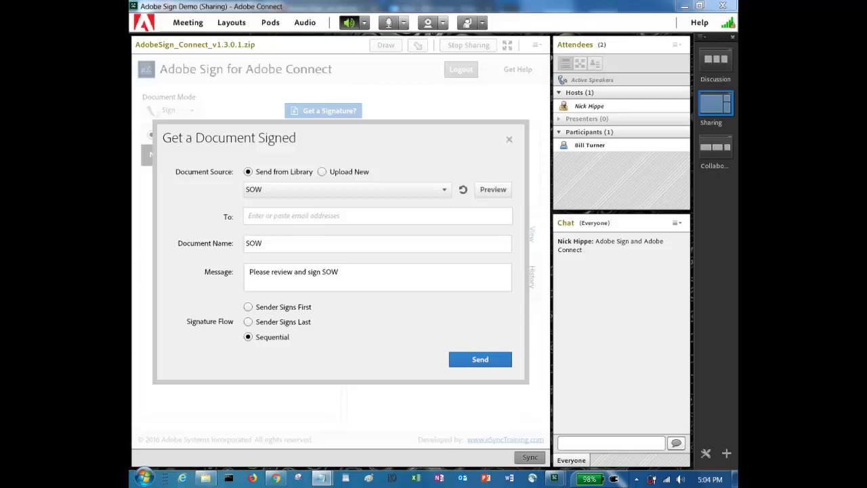
click(305, 217)
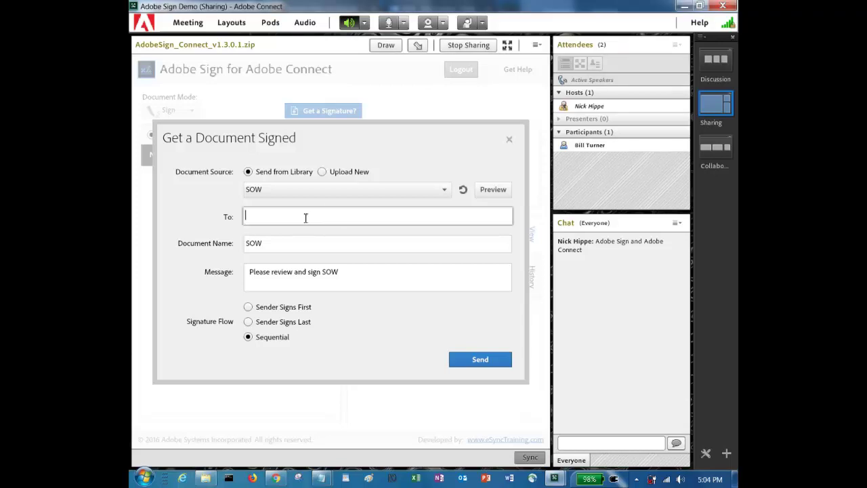
key(ctrl+v)
key(BackSpace)
key(BackSpace)
text(om)
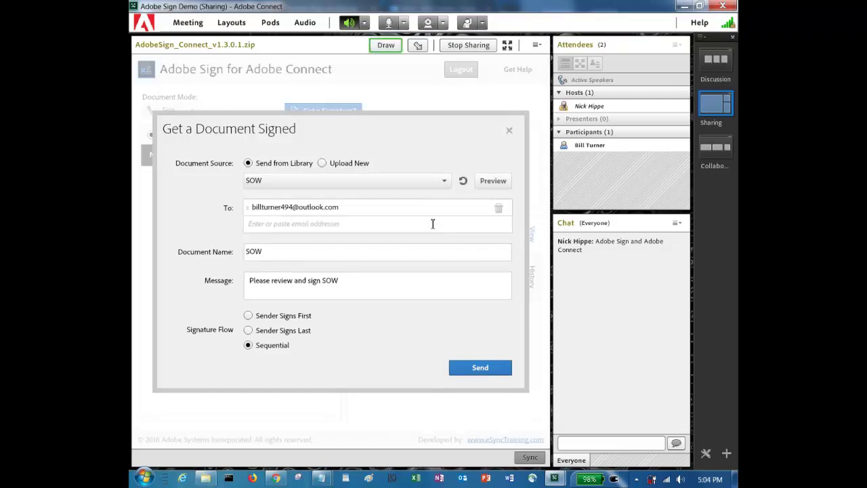
click(492, 368)
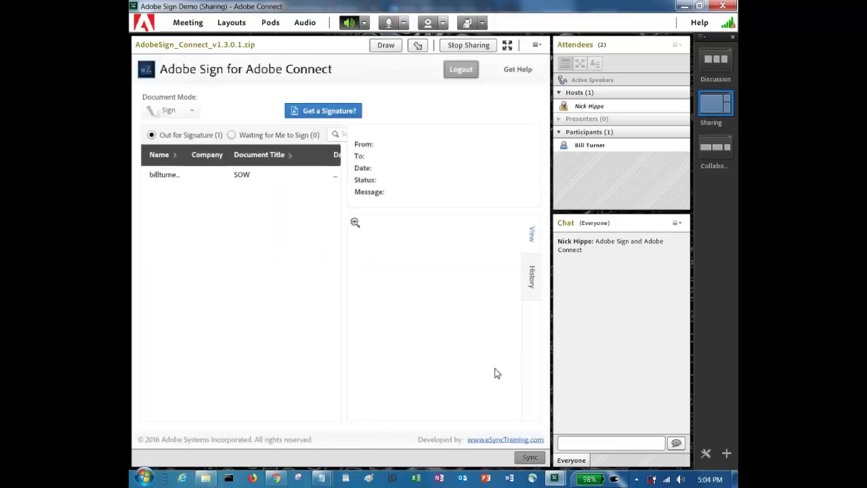
- Start host signing of the SOW with the meeting participant chosen as signer
click(177, 175)
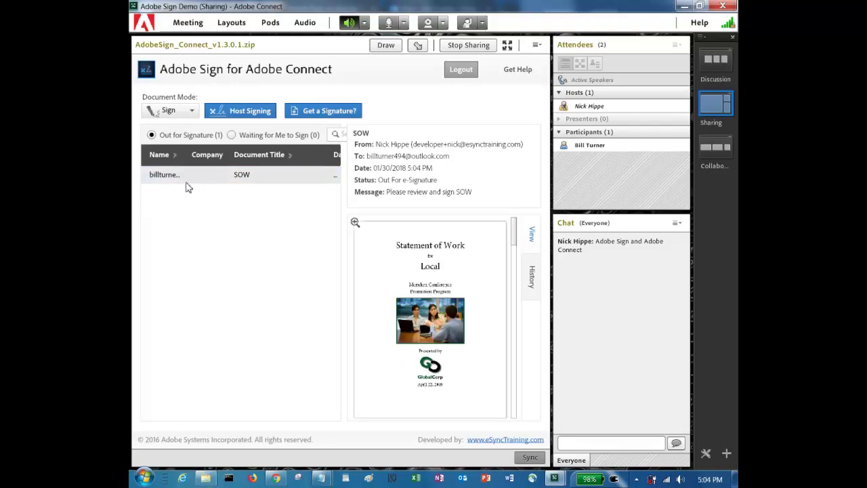
click(236, 113)
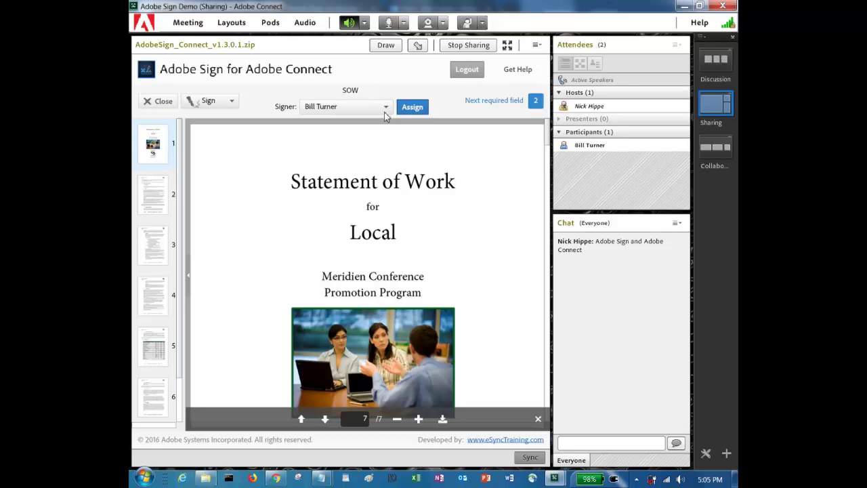
click(385, 111)
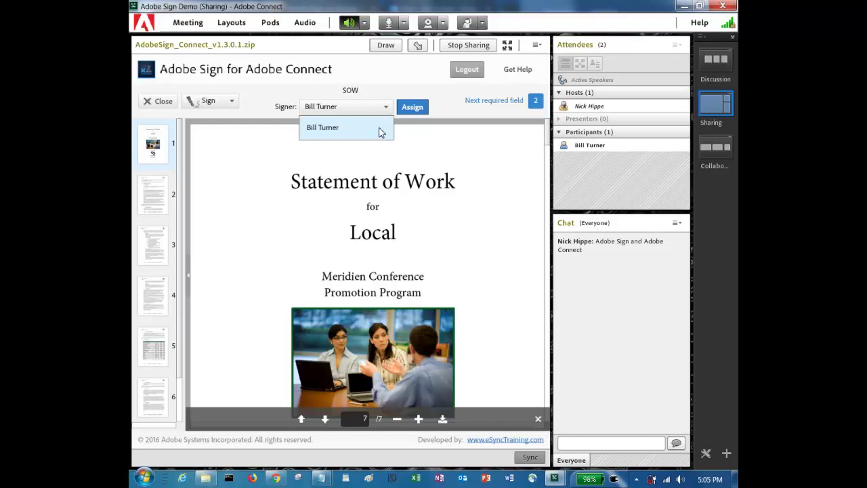
click(379, 130)
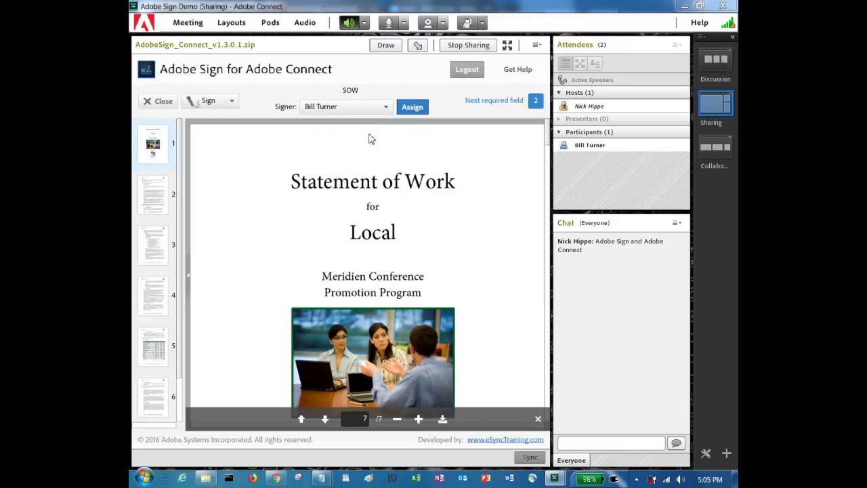
key(alt+Tab)
key(alt+Tab)
key(alt+Tab)
key(alt+Tab)
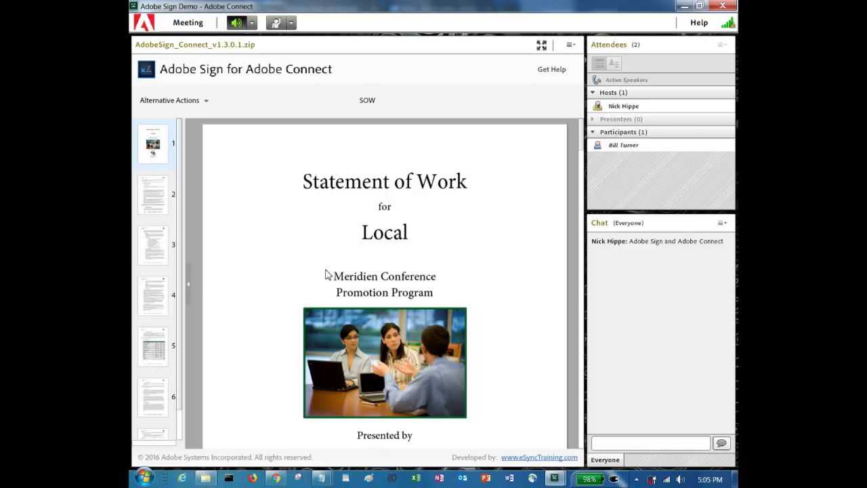
- Assign the SOW to the participant and jump to the first required signature field on page 6
key(alt+Tab)
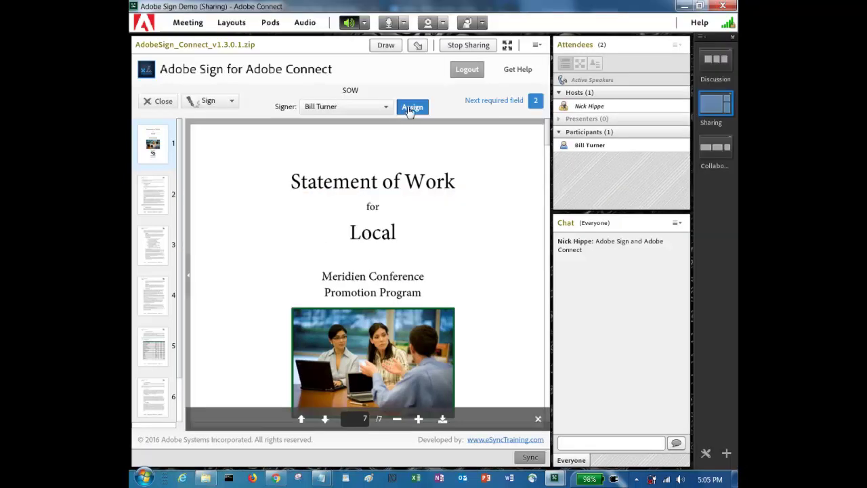
click(410, 108)
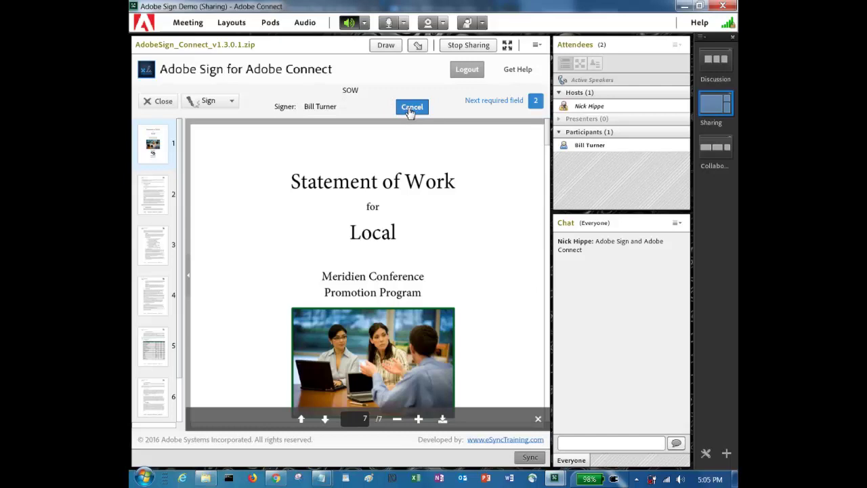
key(alt+Tab)
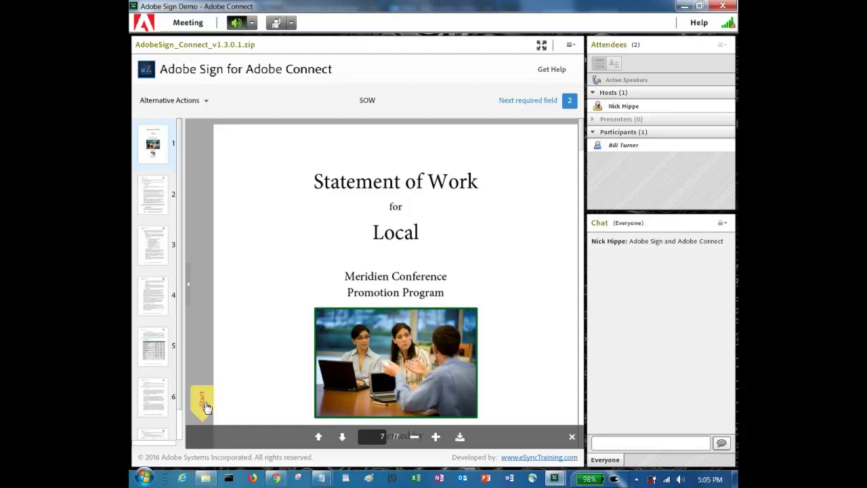
click(202, 403)
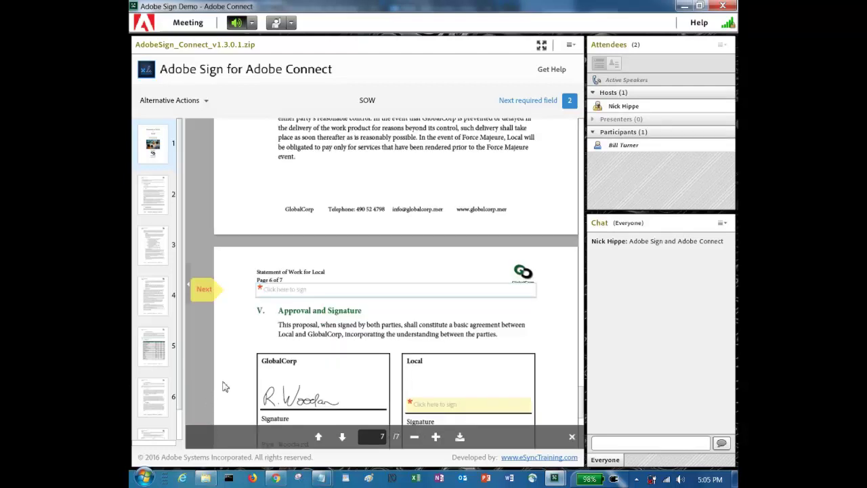
- Fill both required signature fields with the participant's typed name and submit the e-signature
click(306, 290)
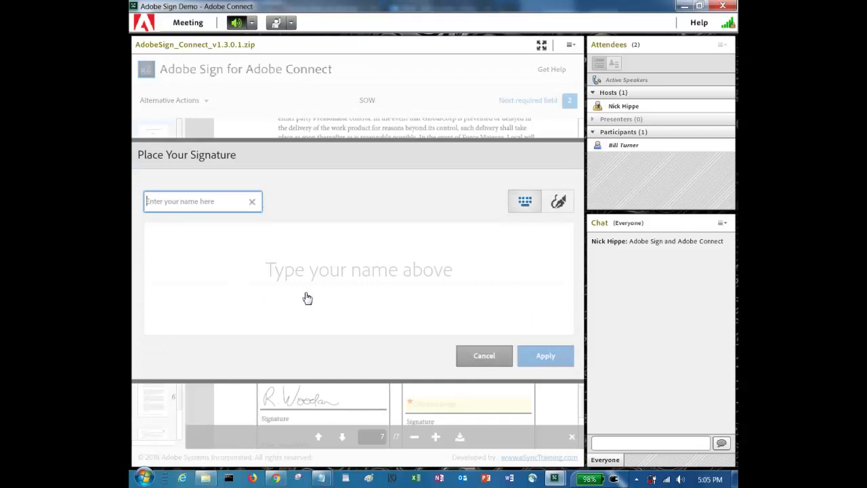
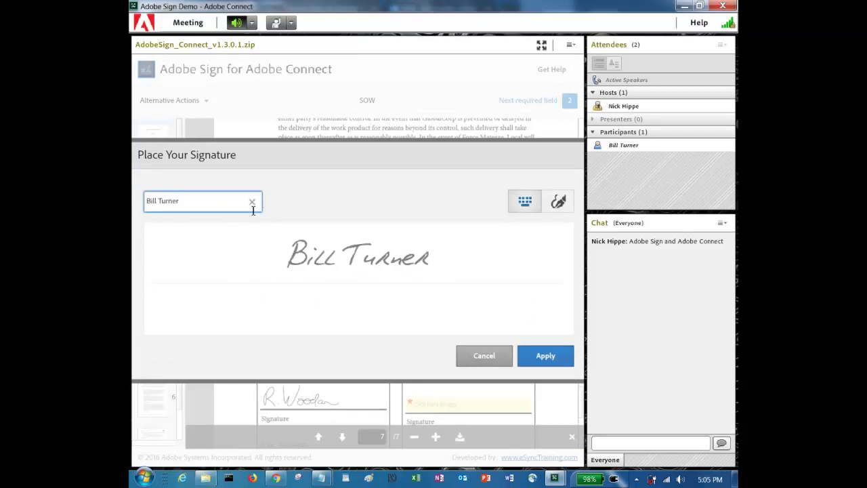
click(543, 359)
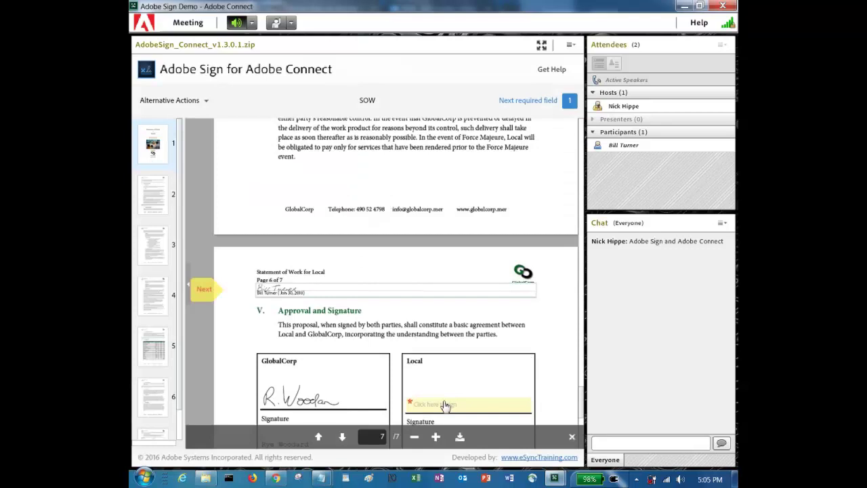
click(445, 405)
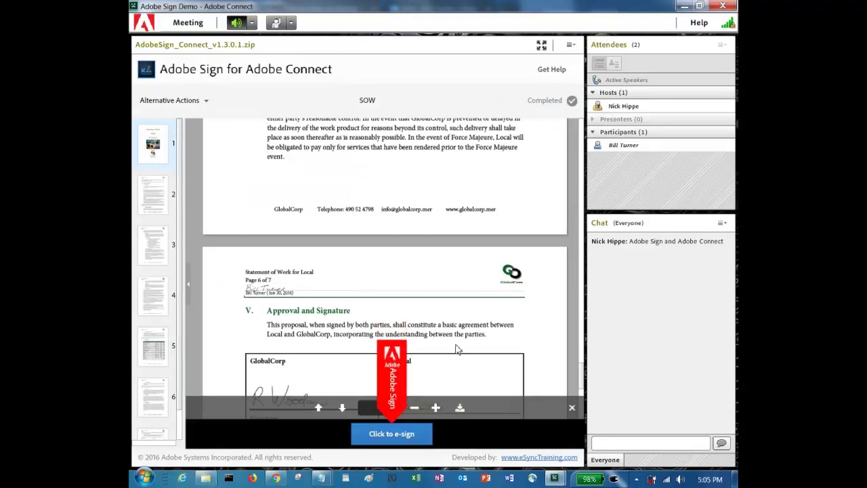
scroll(457, 349, down, 5)
scroll(443, 237, up, 4)
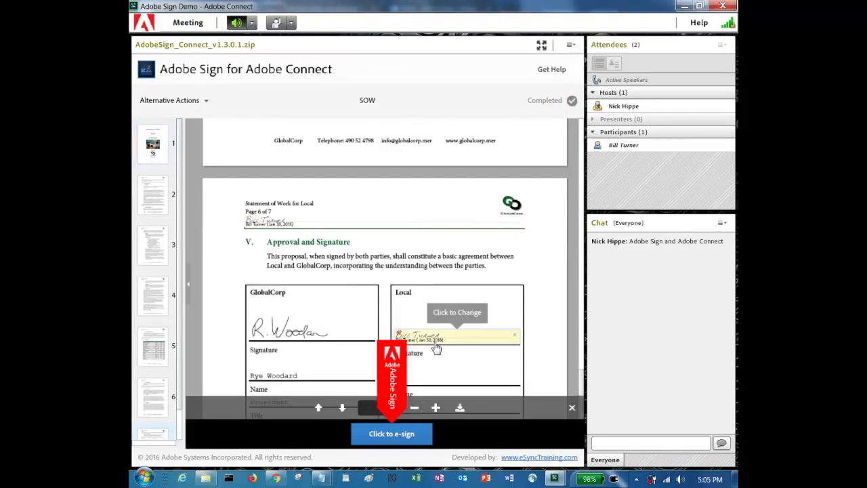
click(399, 442)
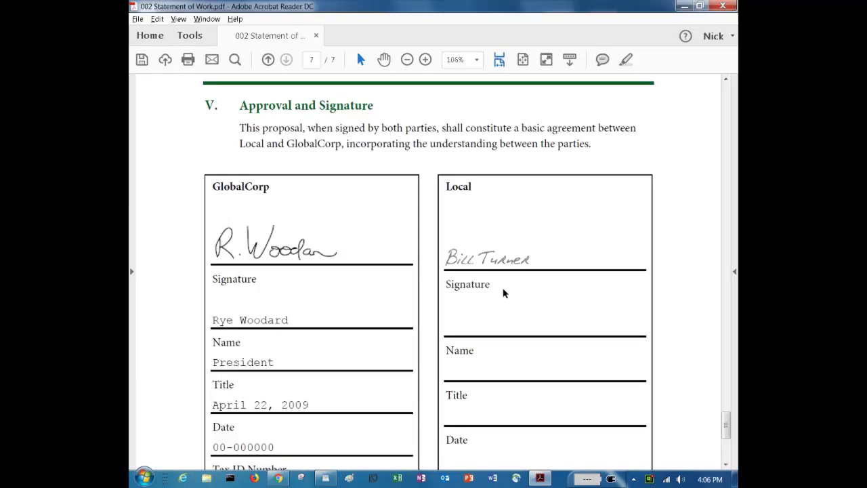
- Check the Local signature on the signed PDF's approval page, then return to the Adobe Sign dashboard
scroll(512, 159, down, 1)
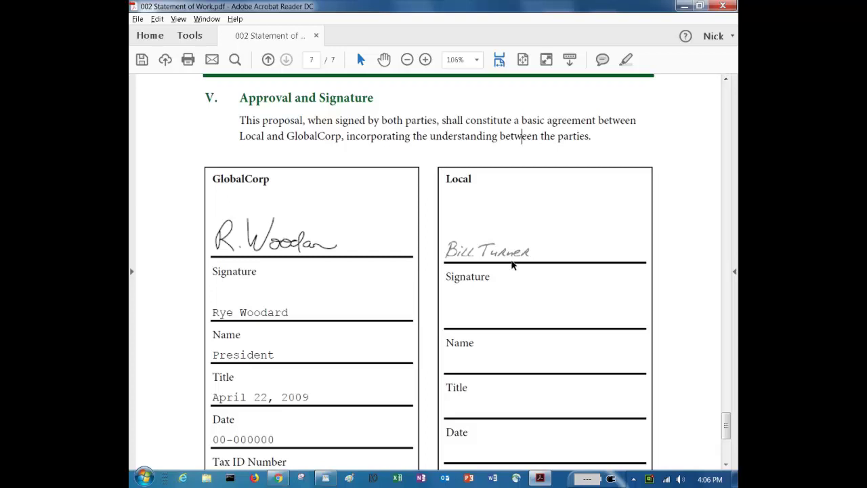
key(alt+Tab)
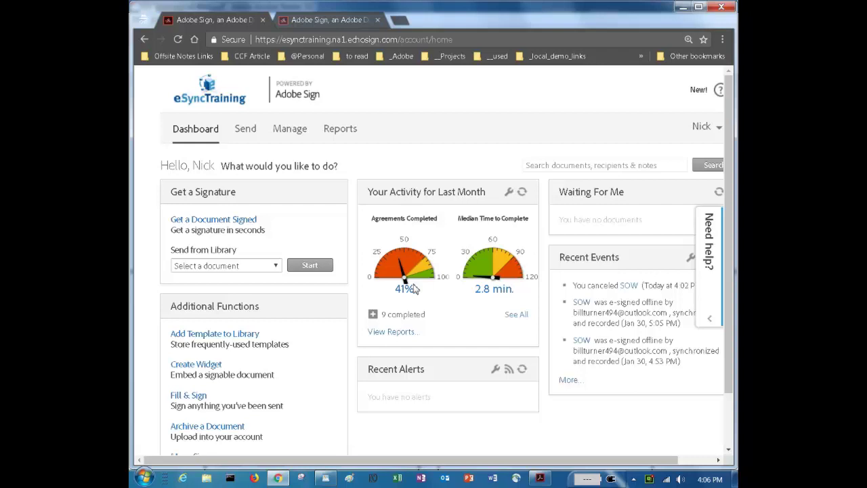
- Open the Manage page to confirm the SOW is listed under Signed (1)
mouse_move(407, 287)
click(293, 132)
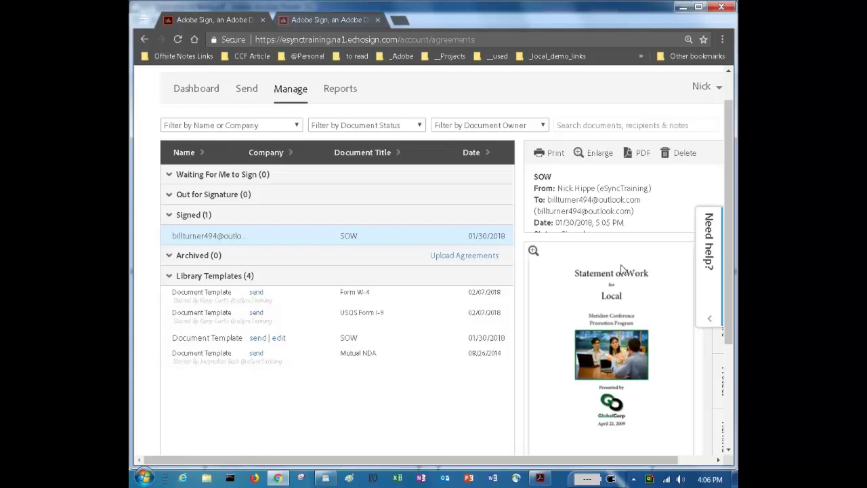
- Open the History section of the signed SOW agreement to review its signing events
scroll(624, 272, down, 2)
scroll(623, 272, up, 3)
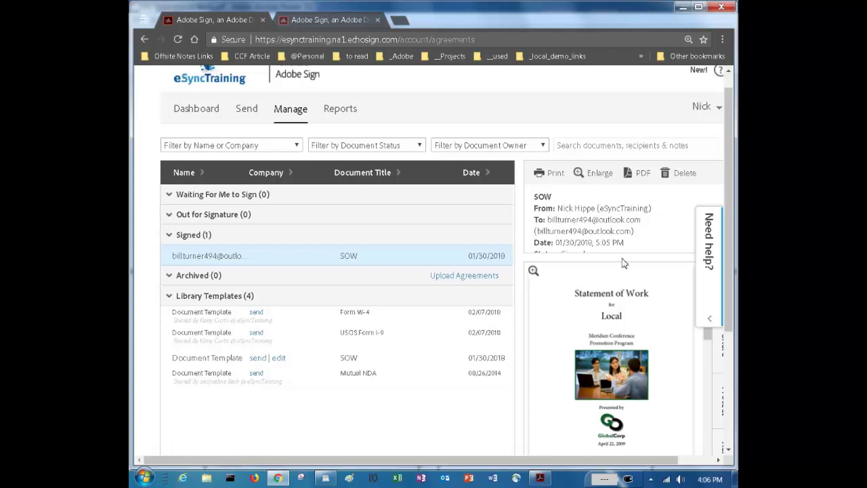
scroll(623, 266, down, 3)
scroll(623, 266, down, 3)
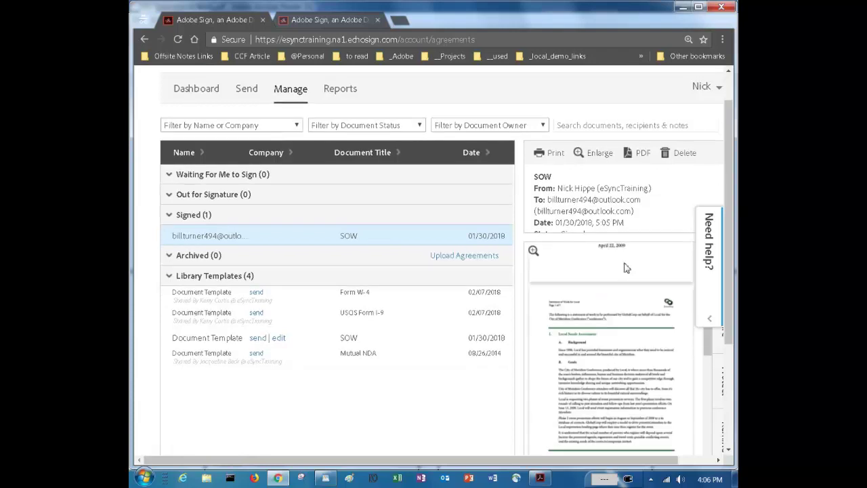
drag(726, 223, 735, 301)
scroll(695, 395, down, 1)
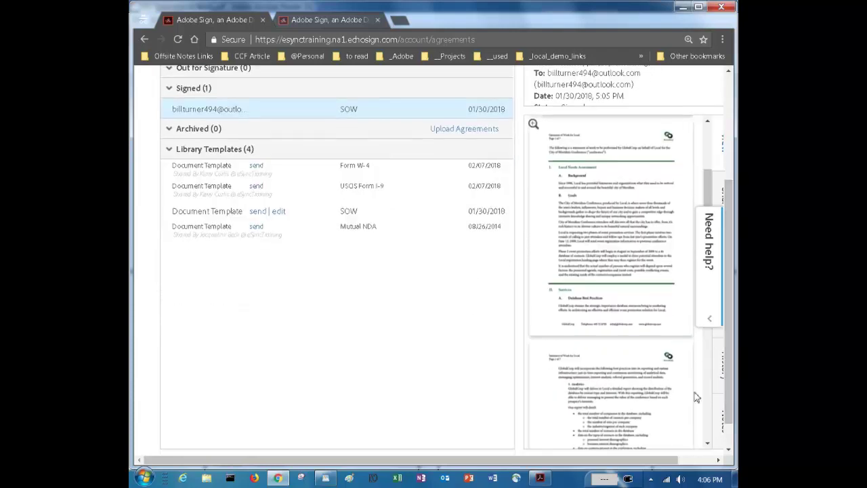
scroll(682, 374, right, 2)
click(684, 369)
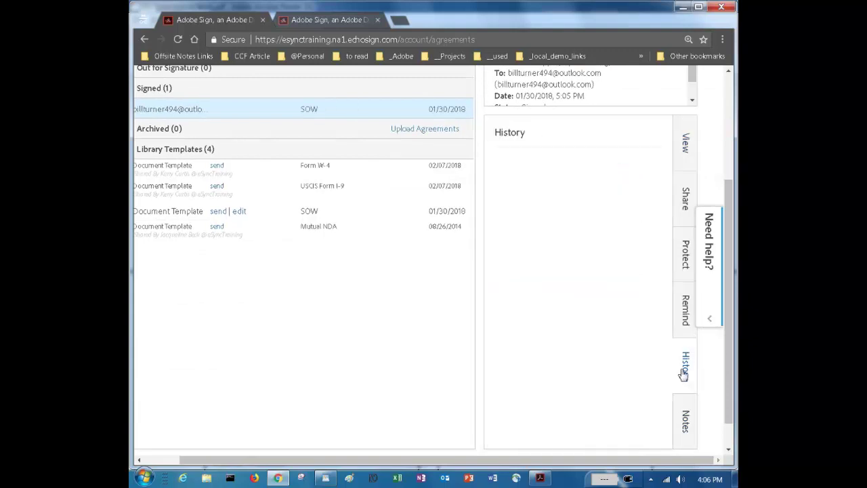